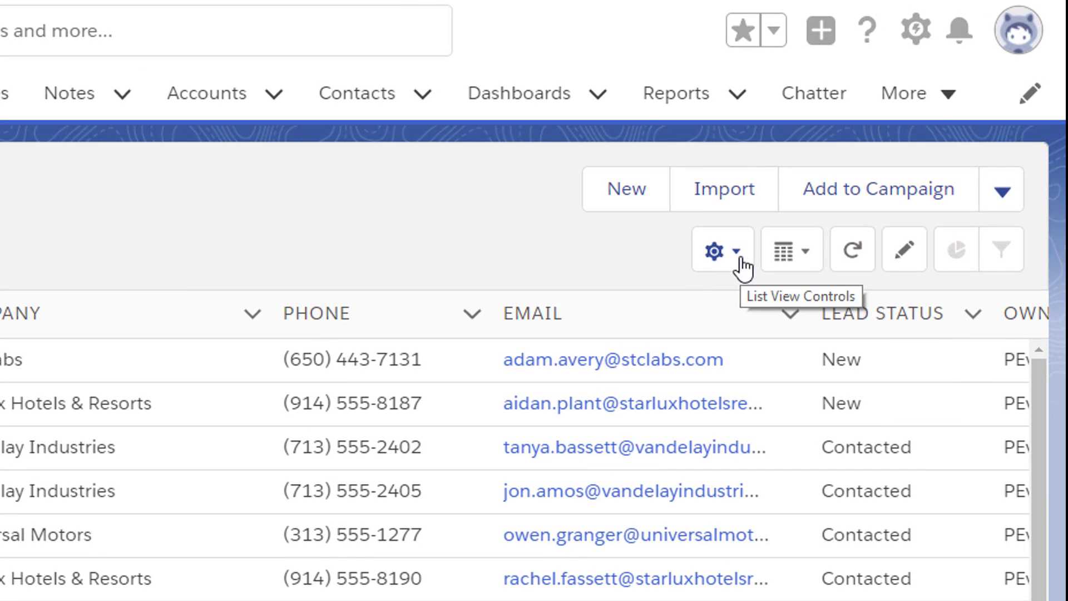
Step: Add a leads list view called 'New or Hot', visible only to me
{"action": "left_click", "coordinate": [721, 251]}
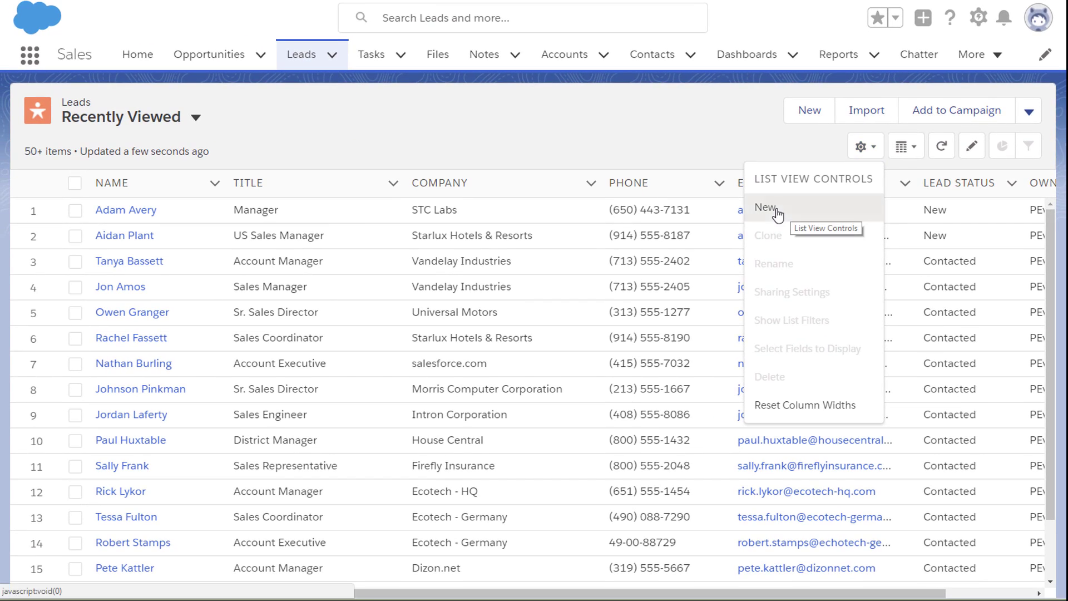
{"action": "left_click", "coordinate": [794, 210]}
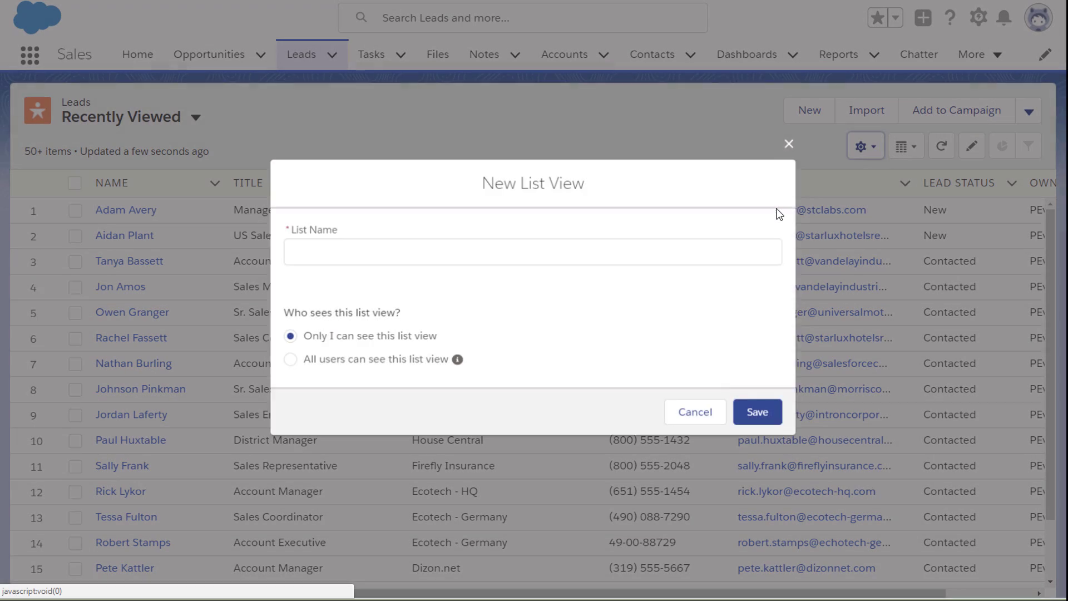
{"action": "type", "text": "New or Hot"}
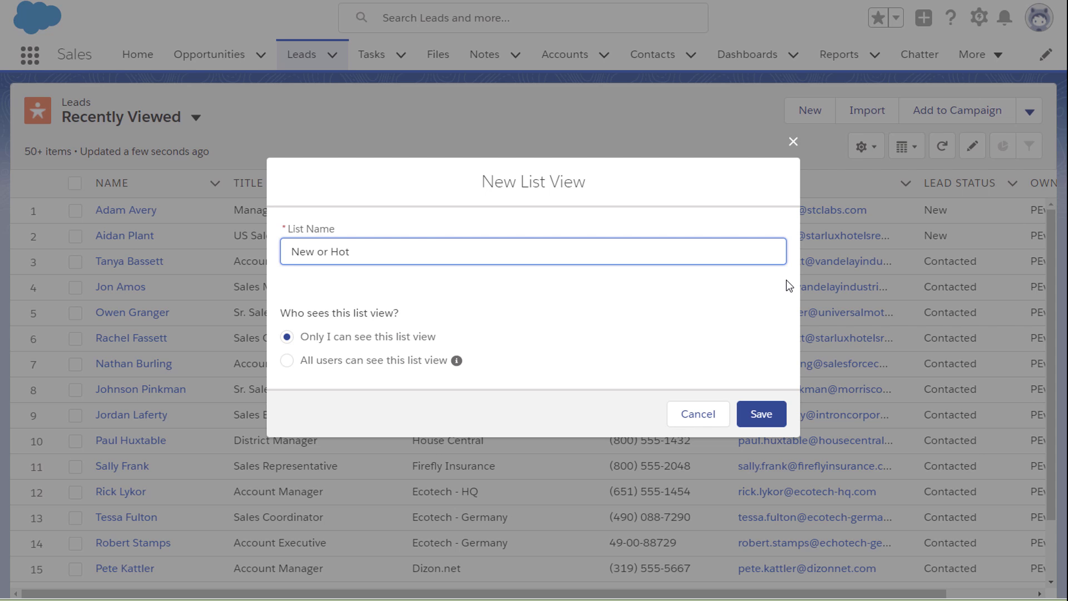
{"action": "left_click", "coordinate": [761, 414]}
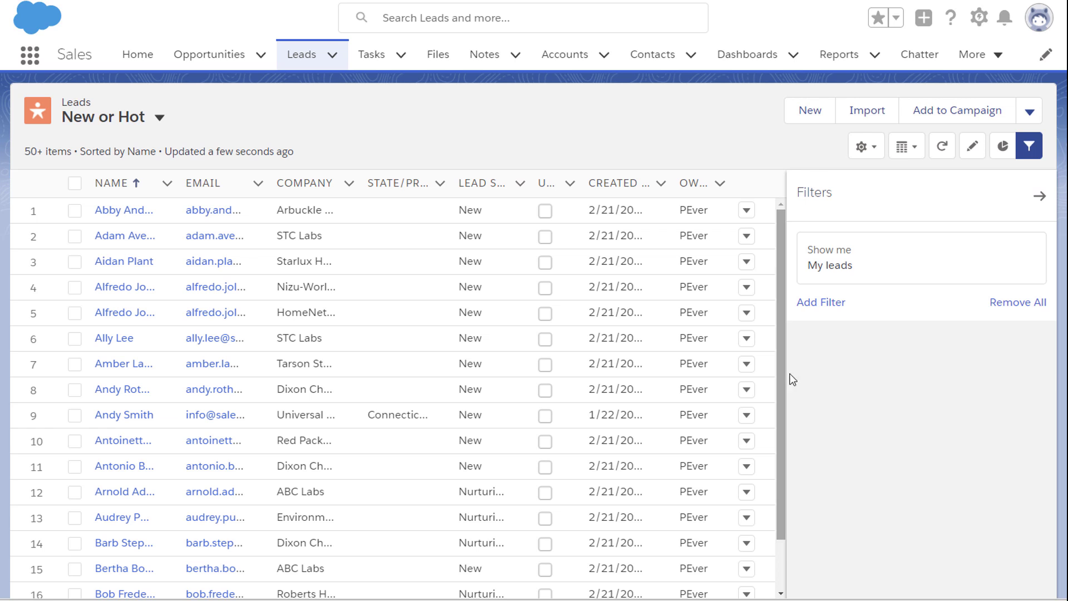
Step: Add a filter for Lead Status equals New
{"action": "left_click", "coordinate": [821, 302]}
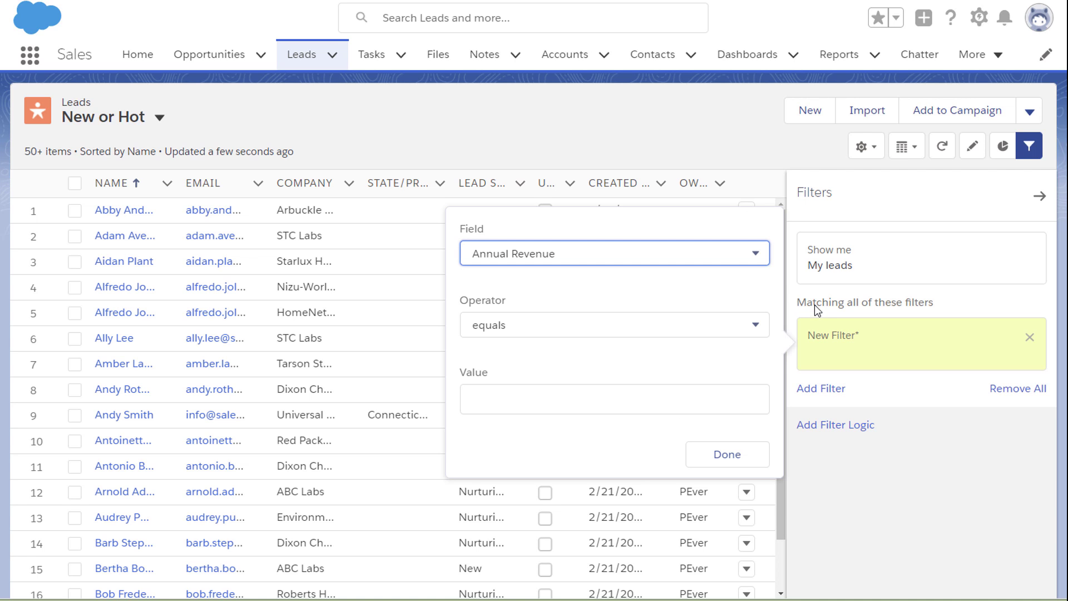
{"action": "left_click", "coordinate": [757, 253]}
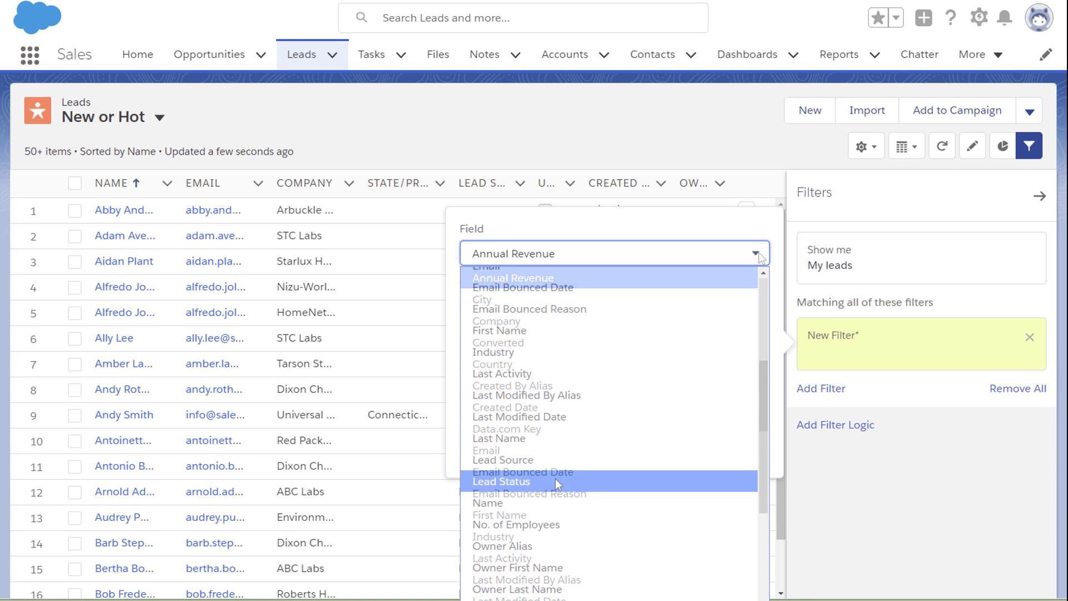
{"action": "left_click", "coordinate": [555, 478]}
{"action": "left_click", "coordinate": [549, 401]}
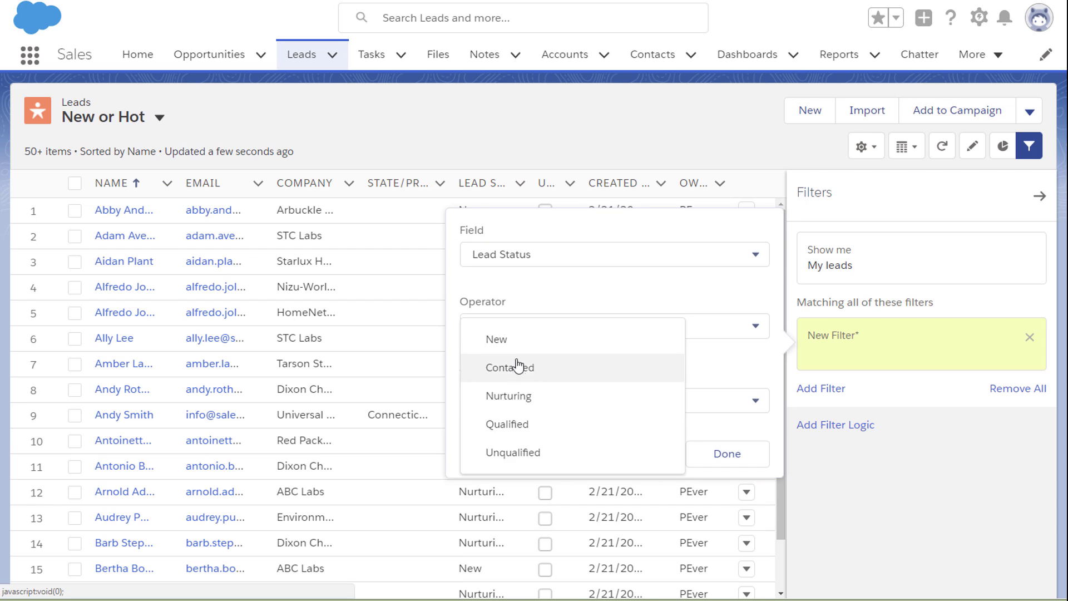
{"action": "left_click", "coordinate": [496, 339]}
{"action": "left_click", "coordinate": [717, 457]}
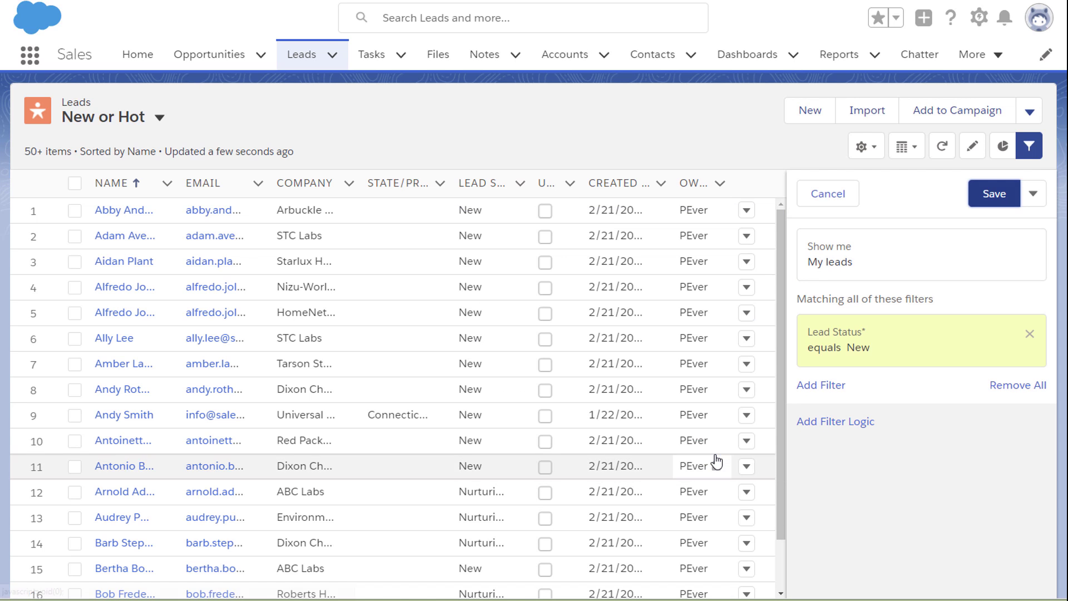
Step: Add a second filter for Rating equals Hot
{"action": "left_click", "coordinate": [820, 388]}
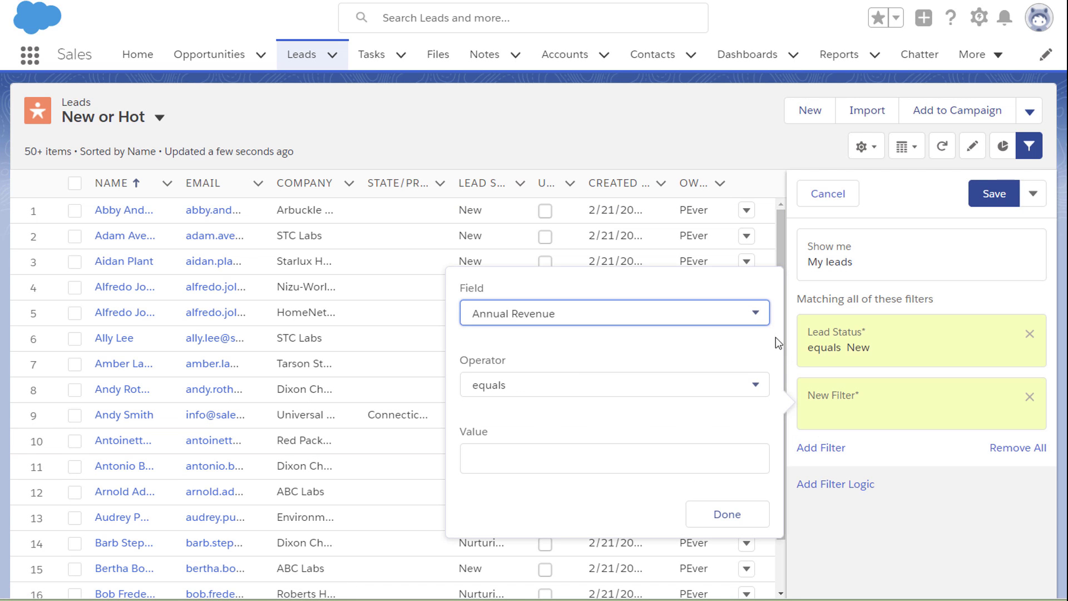
{"action": "left_click", "coordinate": [756, 313]}
{"action": "type", "text": "r"}
{"action": "left_click", "coordinate": [753, 316]}
{"action": "left_click", "coordinate": [756, 461]}
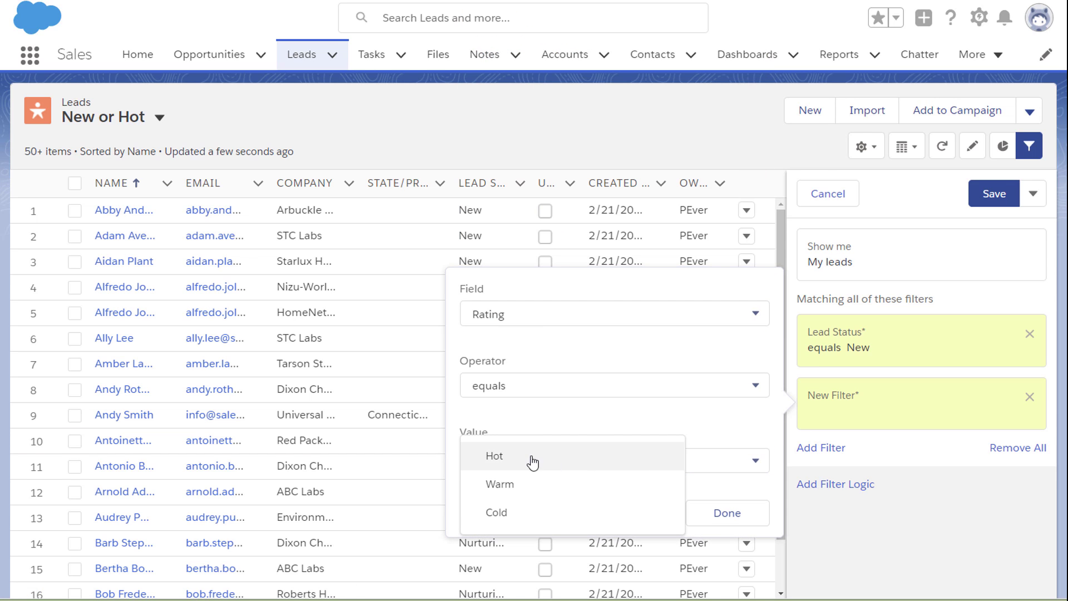
{"action": "left_click", "coordinate": [500, 456]}
{"action": "left_click", "coordinate": [726, 512]}
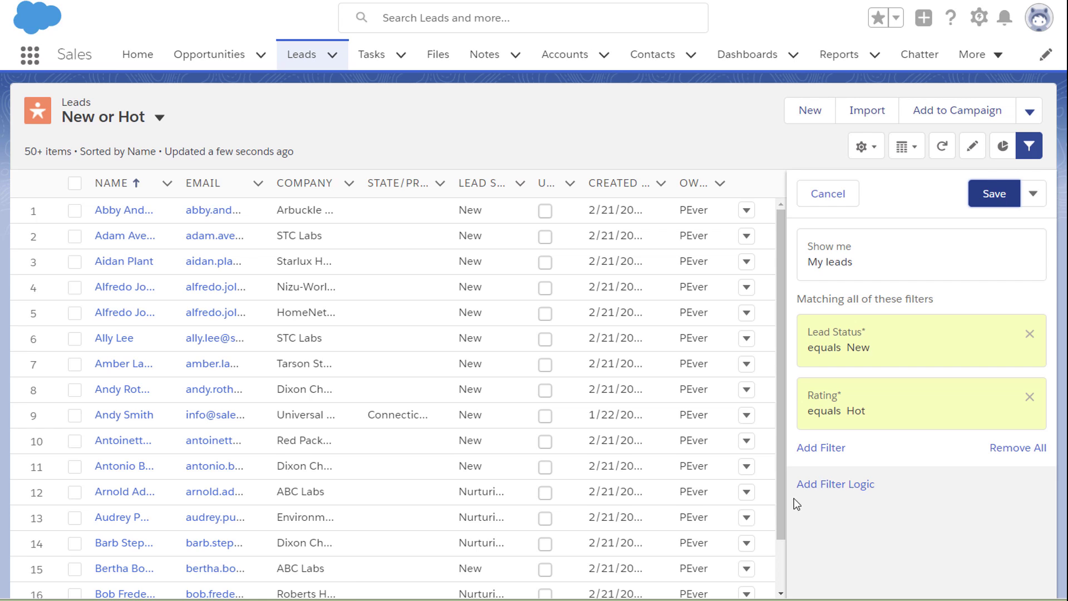
Step: Combine the two filters with OR logic instead of AND and save
{"action": "left_click", "coordinate": [834, 484]}
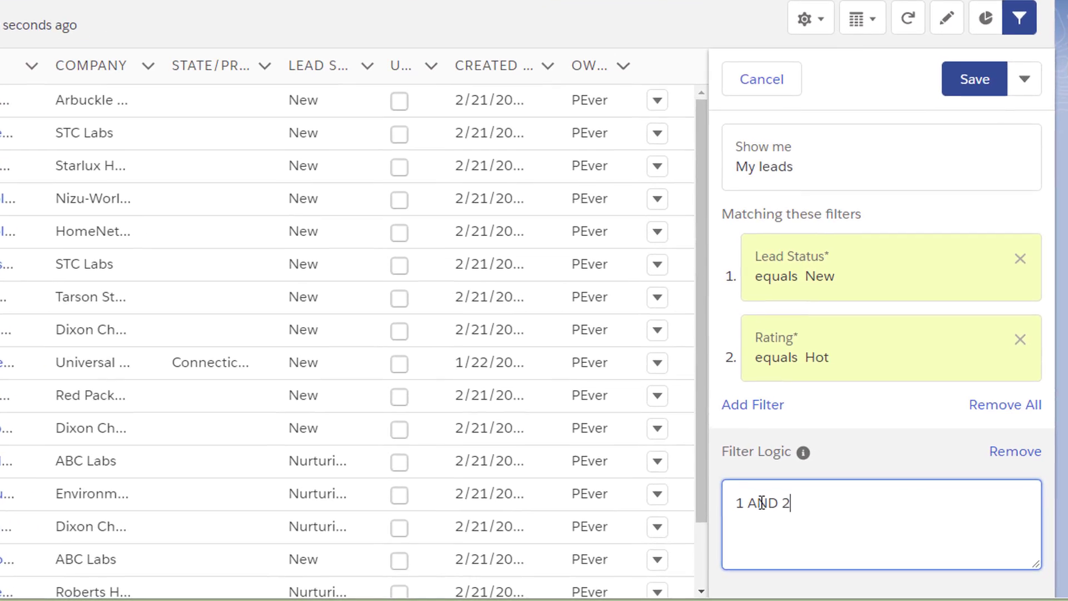
{"action": "double_click", "coordinate": [797, 514]}
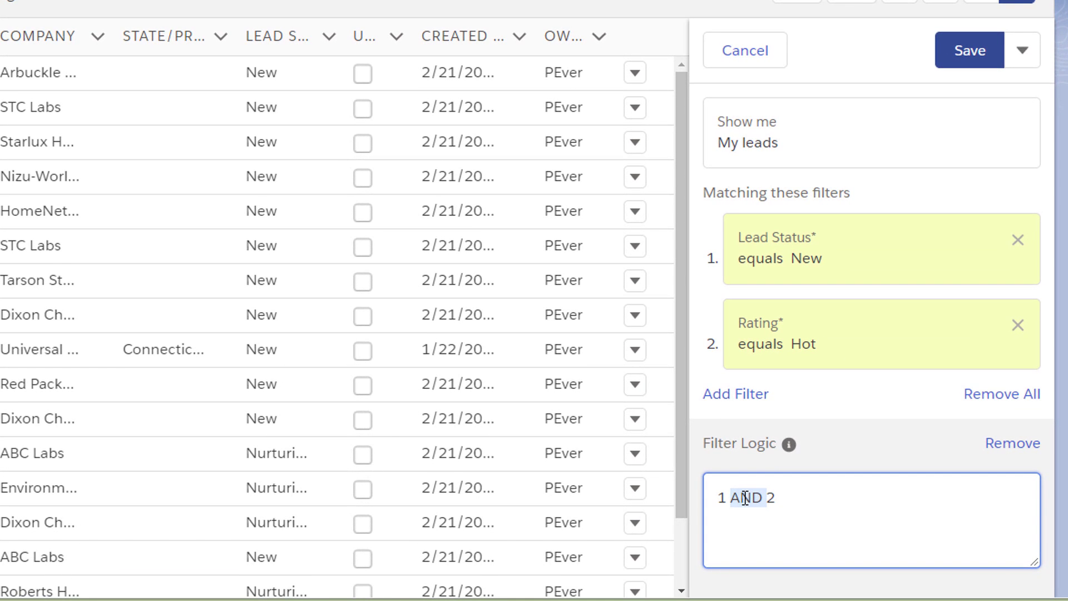
{"action": "type", "text": "OR"}
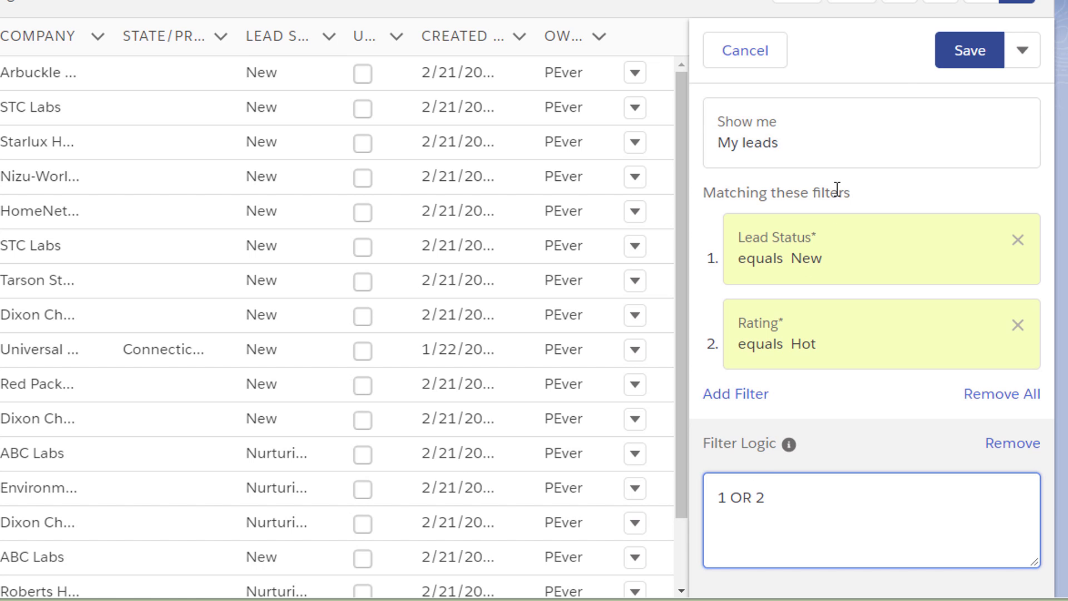
{"action": "left_click", "coordinate": [968, 53]}
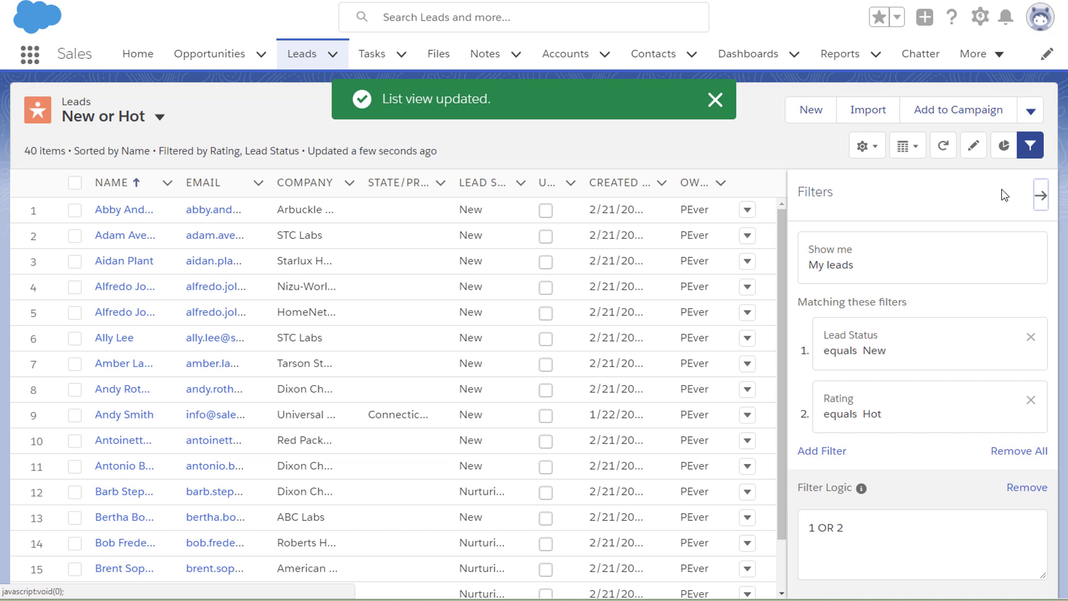
Step: Remove the State/Province, Unread By Owner, Created Date and Owner Alias columns
{"action": "left_click", "coordinate": [1041, 197]}
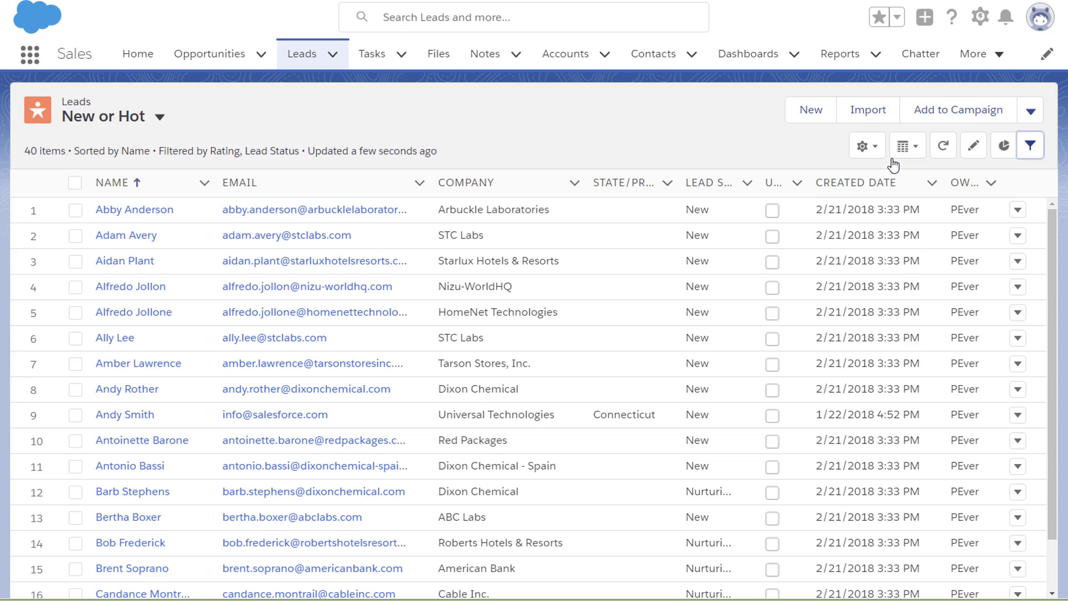
{"action": "left_click", "coordinate": [866, 147]}
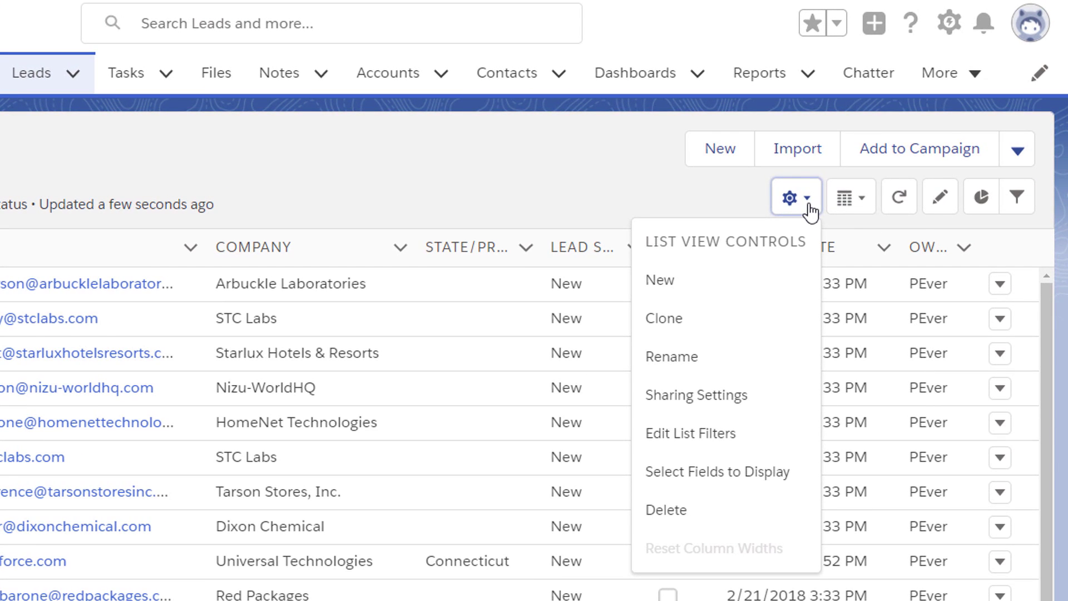
{"action": "left_click", "coordinate": [743, 468]}
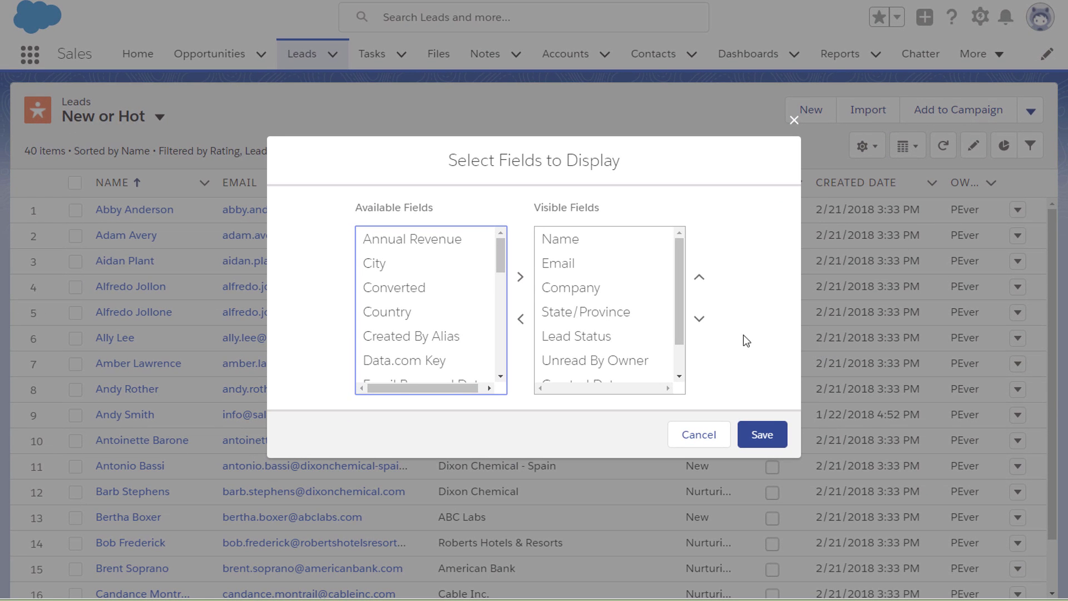
{"action": "left_click", "coordinate": [586, 311]}
{"action": "left_click", "coordinate": [520, 319]}
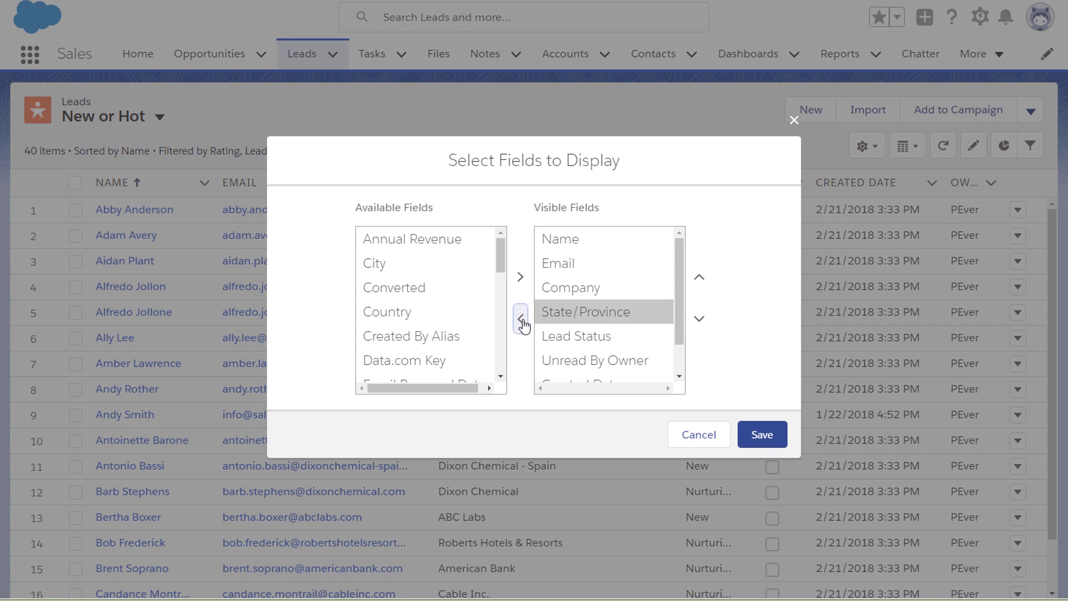
{"action": "scroll", "coordinate": [676, 317], "scroll_direction": "down", "scroll_amount": 1}
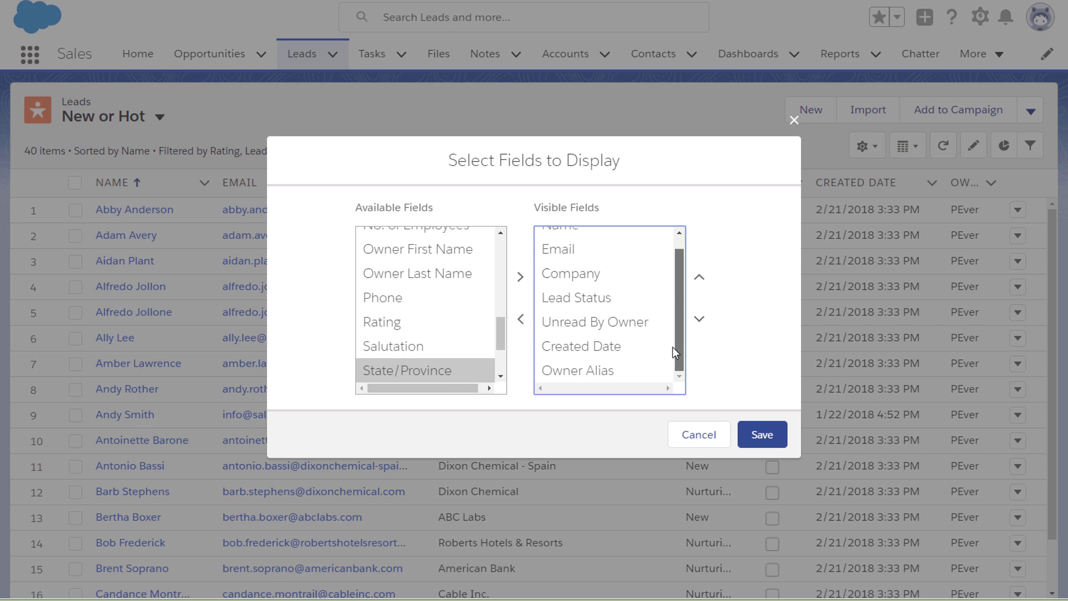
{"action": "left_click", "coordinate": [612, 321]}
{"action": "left_click", "coordinate": [603, 370], "text": "shift"}
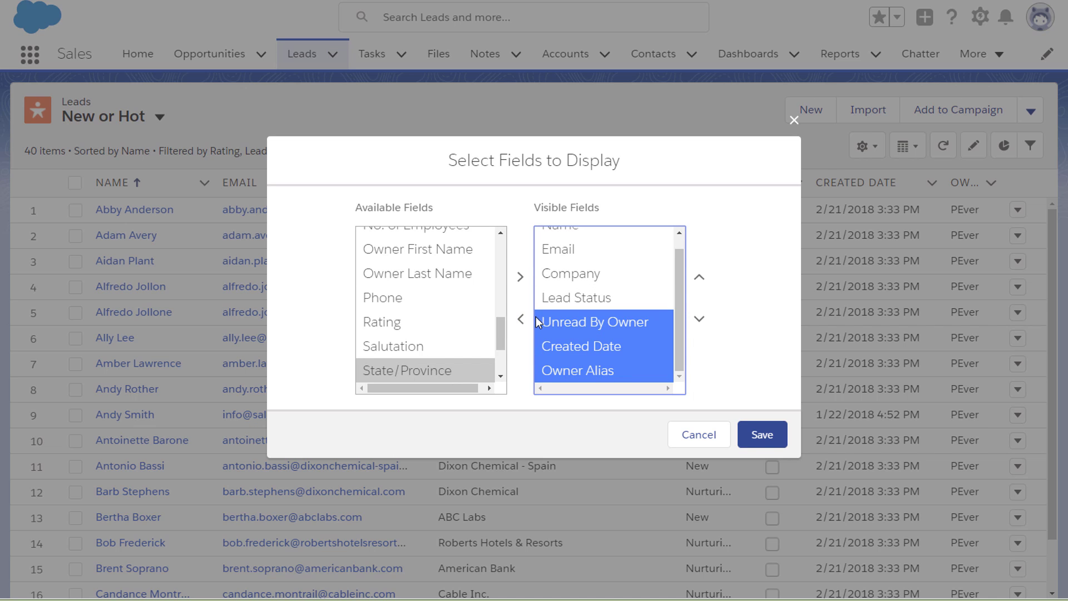
{"action": "left_click", "coordinate": [522, 320]}
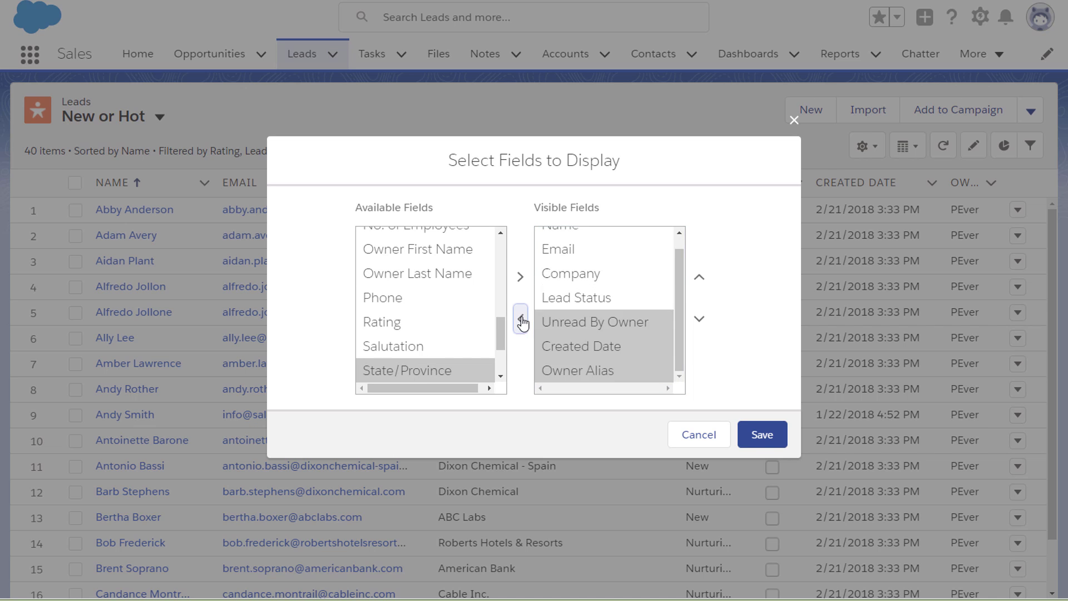
Step: Add the Rating column, save the field choices, and wrap Email column text
{"action": "left_click", "coordinate": [388, 322]}
{"action": "left_click", "coordinate": [520, 277]}
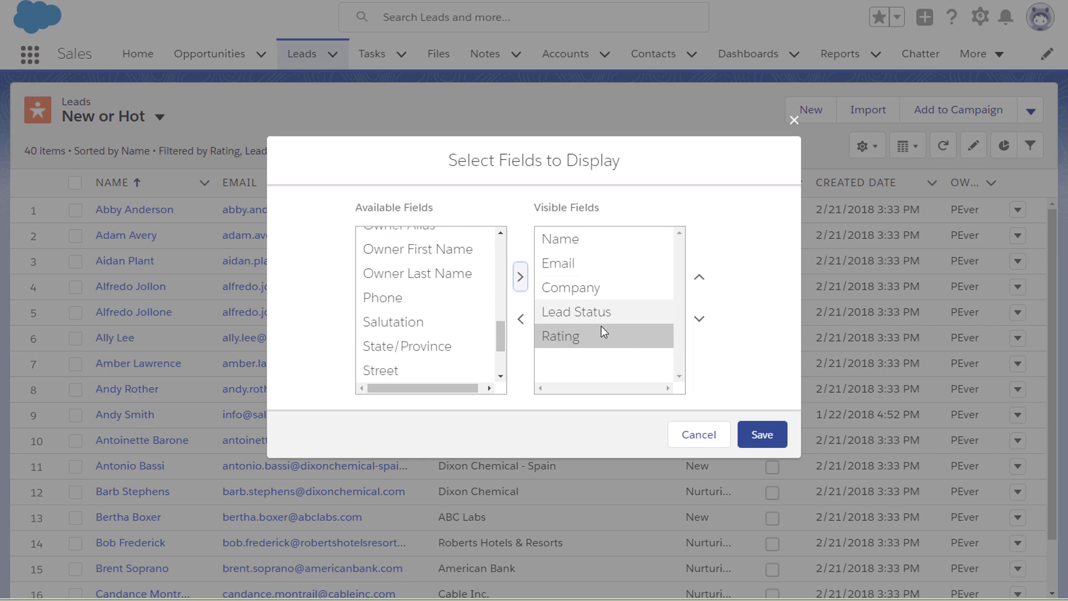
{"action": "left_click", "coordinate": [756, 433]}
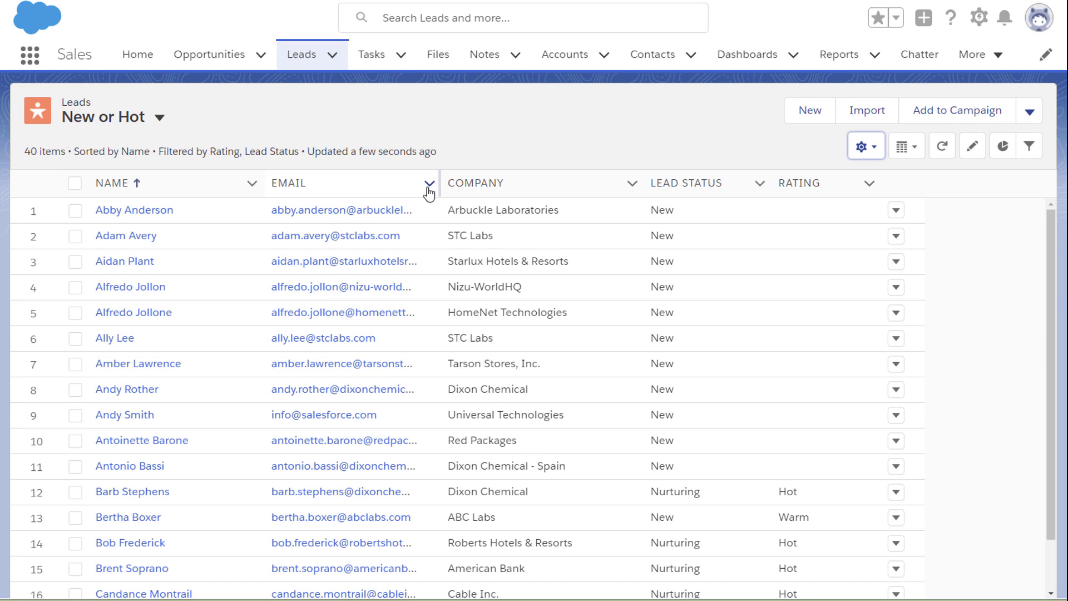
{"action": "left_click", "coordinate": [430, 186]}
{"action": "left_click", "coordinate": [464, 208]}
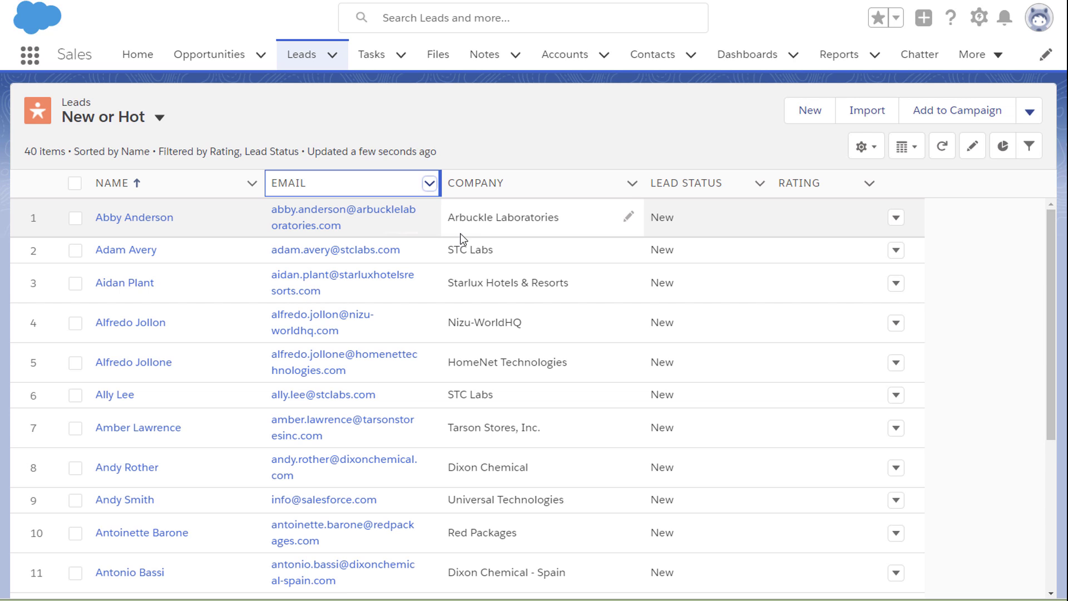
{"action": "left_click", "coordinate": [1002, 147]}
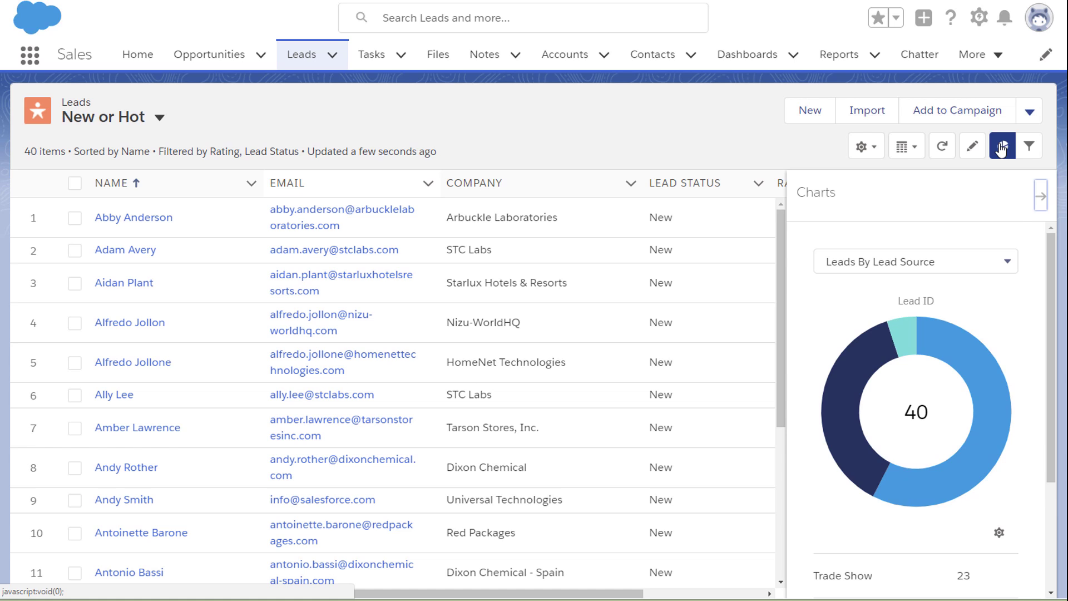
{"action": "left_click", "coordinate": [1040, 197]}
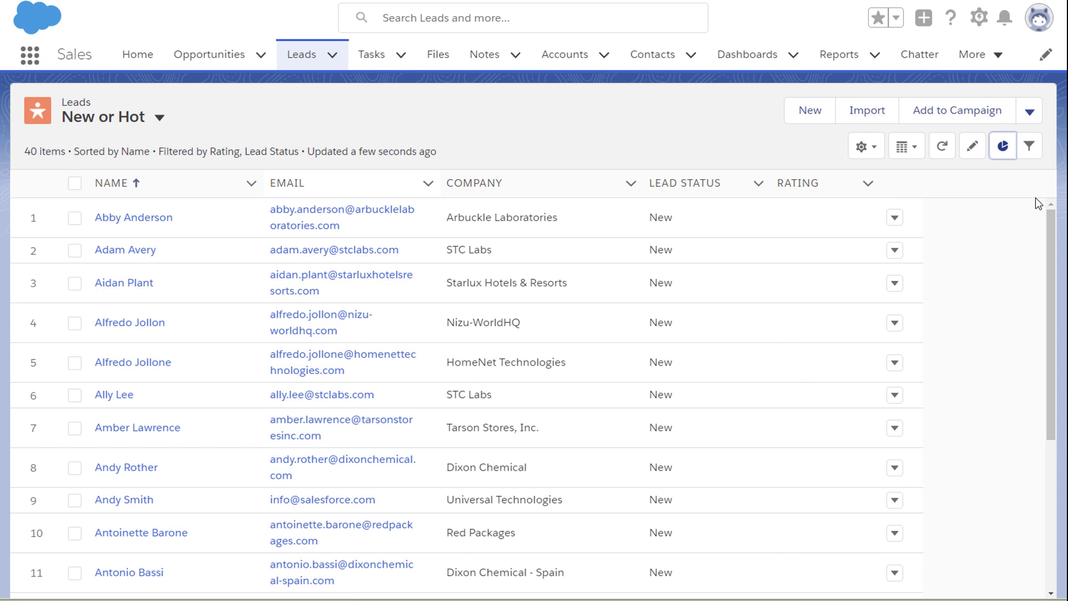
{"action": "left_click", "coordinate": [604, 251]}
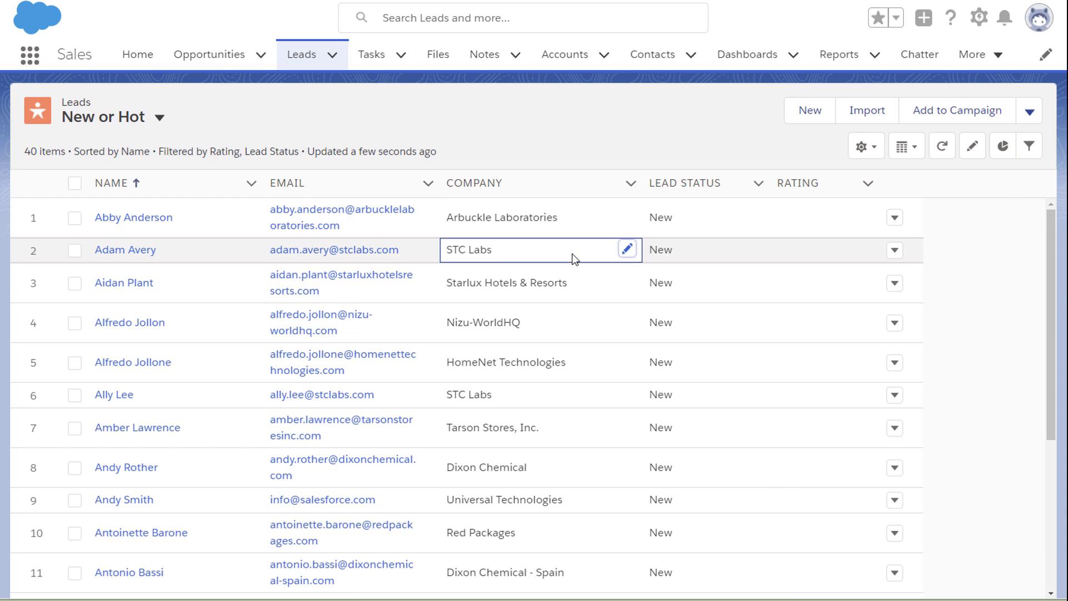
{"action": "left_click", "coordinate": [626, 251]}
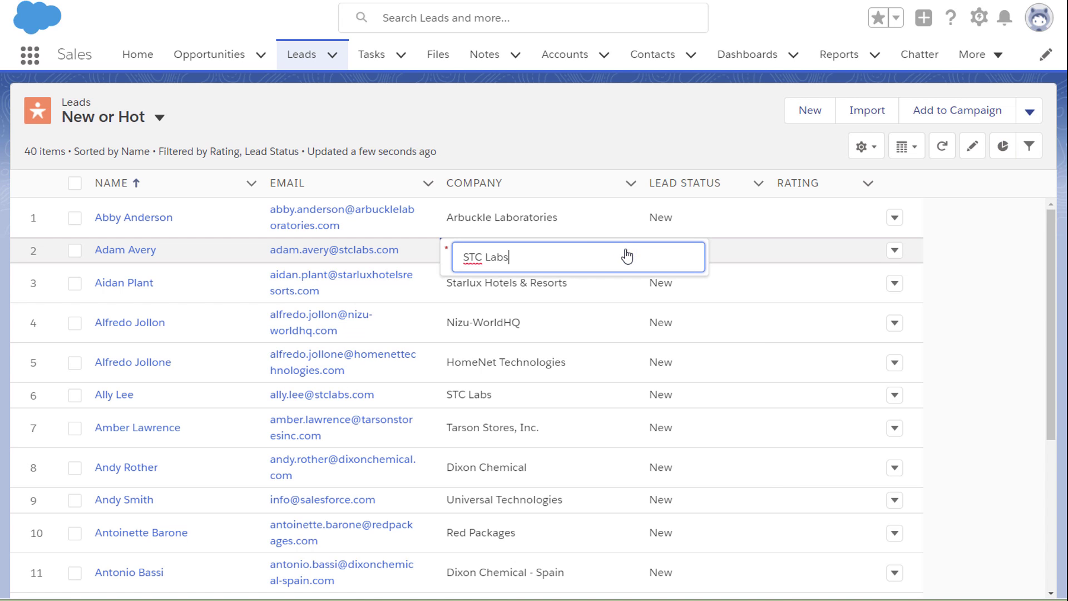
{"action": "left_click", "coordinate": [477, 257]}
{"action": "type", "text": "I"}
{"action": "left_click", "coordinate": [723, 255]}
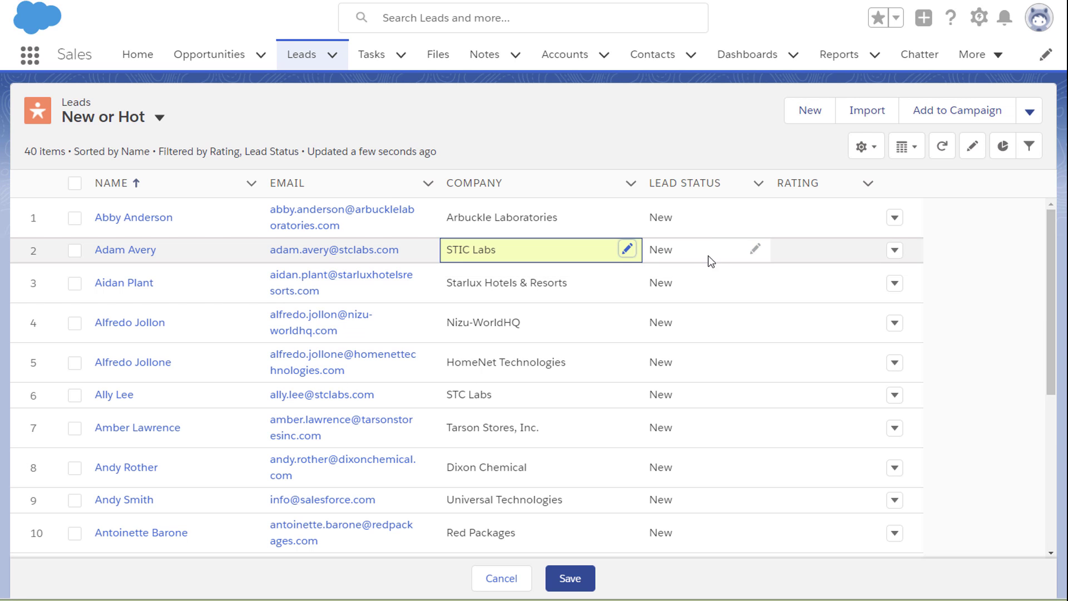
{"action": "left_click", "coordinate": [571, 578]}
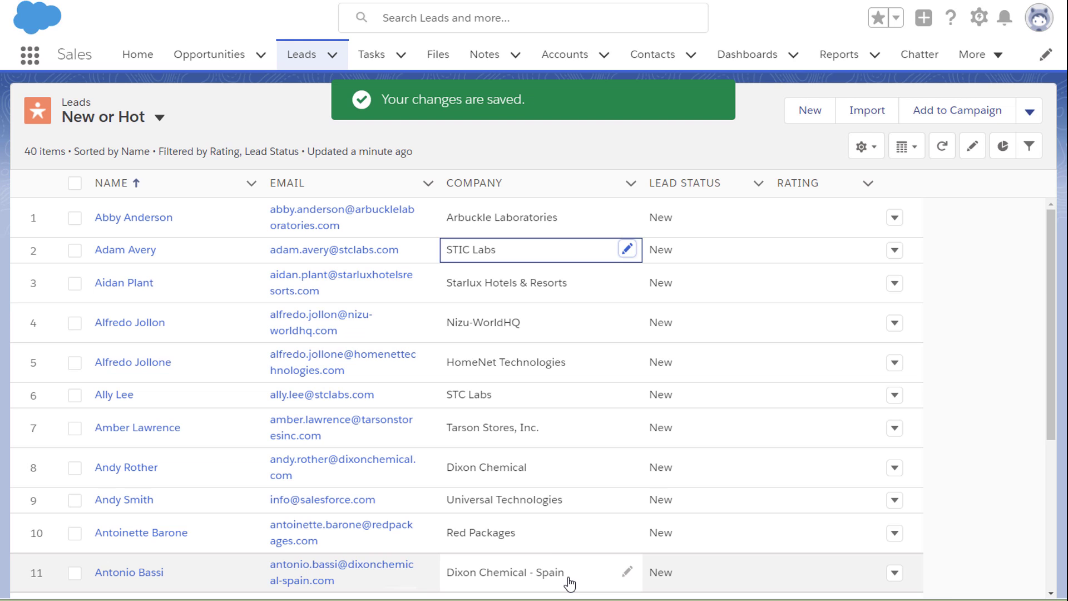
{"action": "mouse_move", "coordinate": [247, 251]}
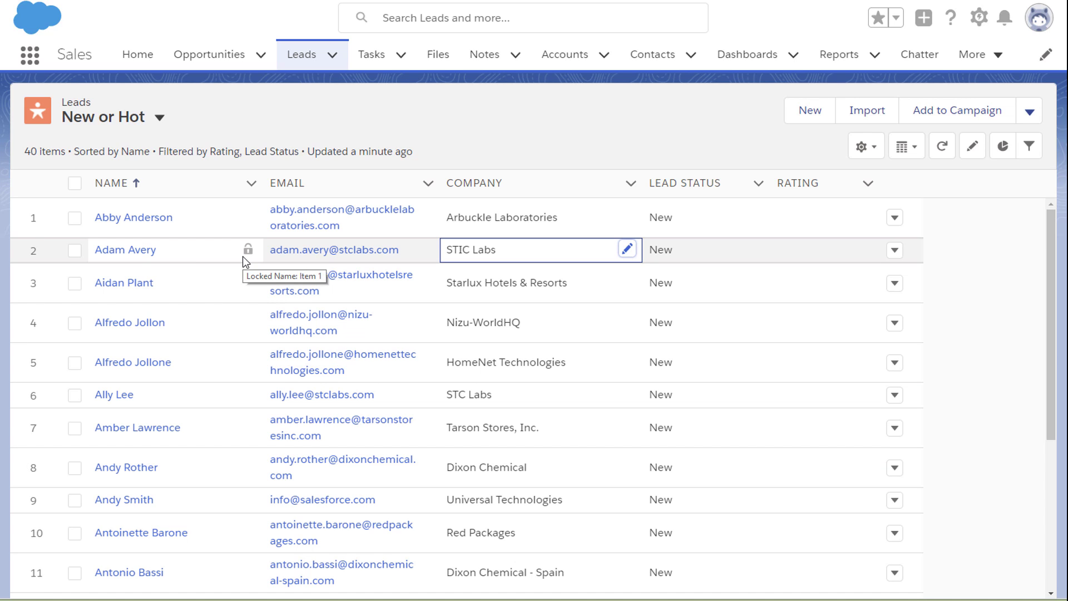
{"action": "left_click", "coordinate": [75, 219]}
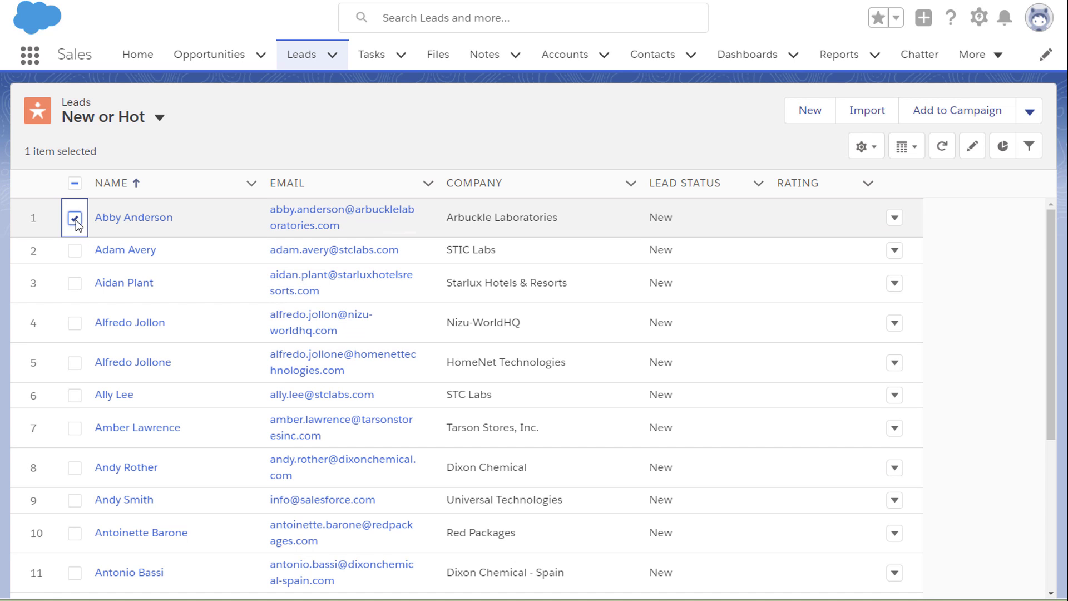
{"action": "left_click", "coordinate": [74, 573], "text": "shift"}
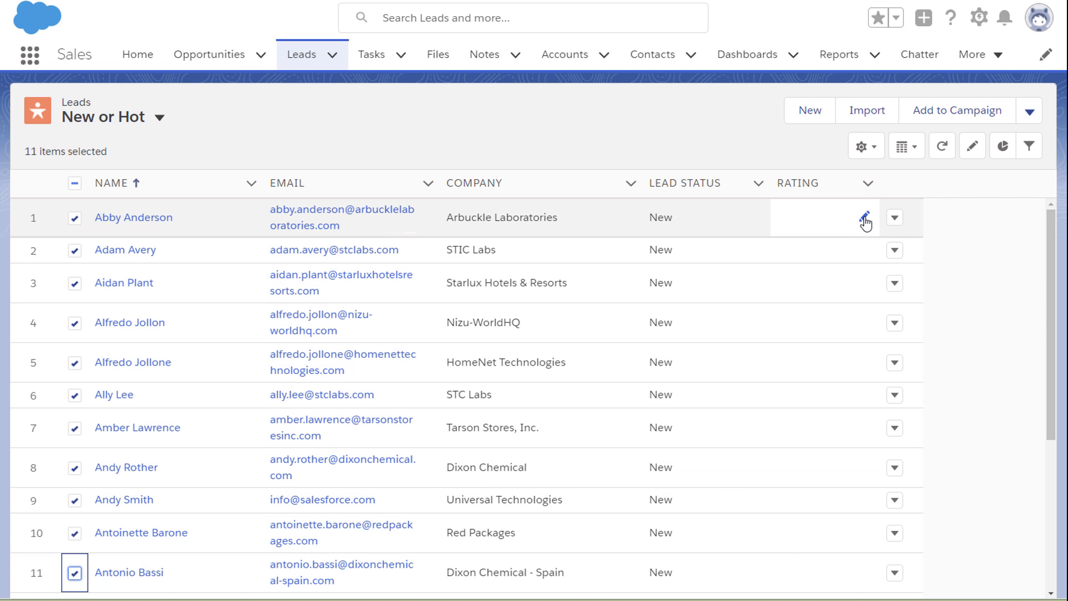
{"action": "double_click", "coordinate": [864, 217]}
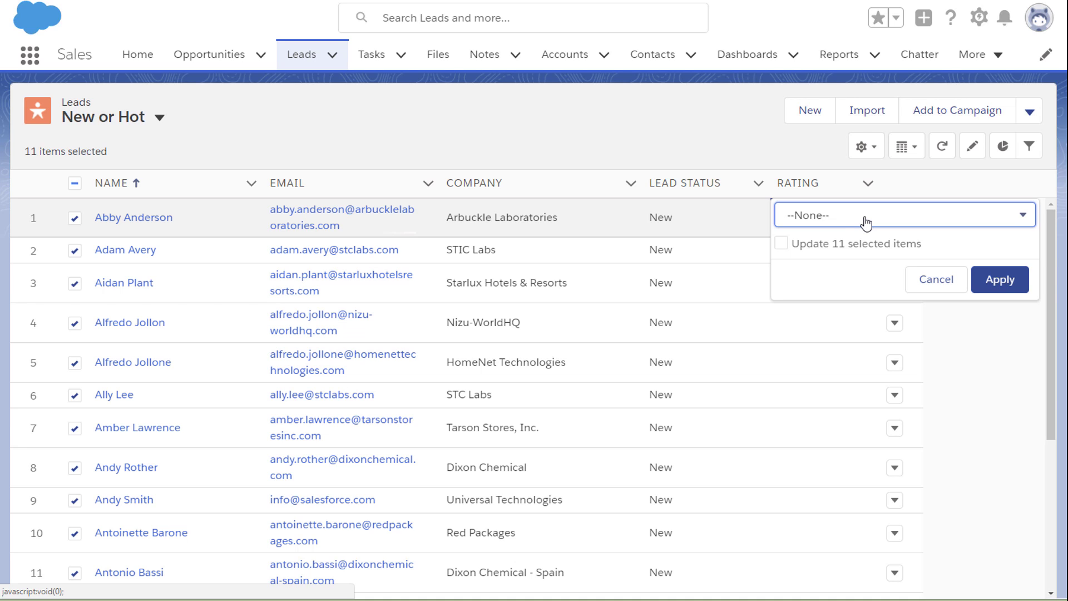
{"action": "left_click", "coordinate": [782, 243]}
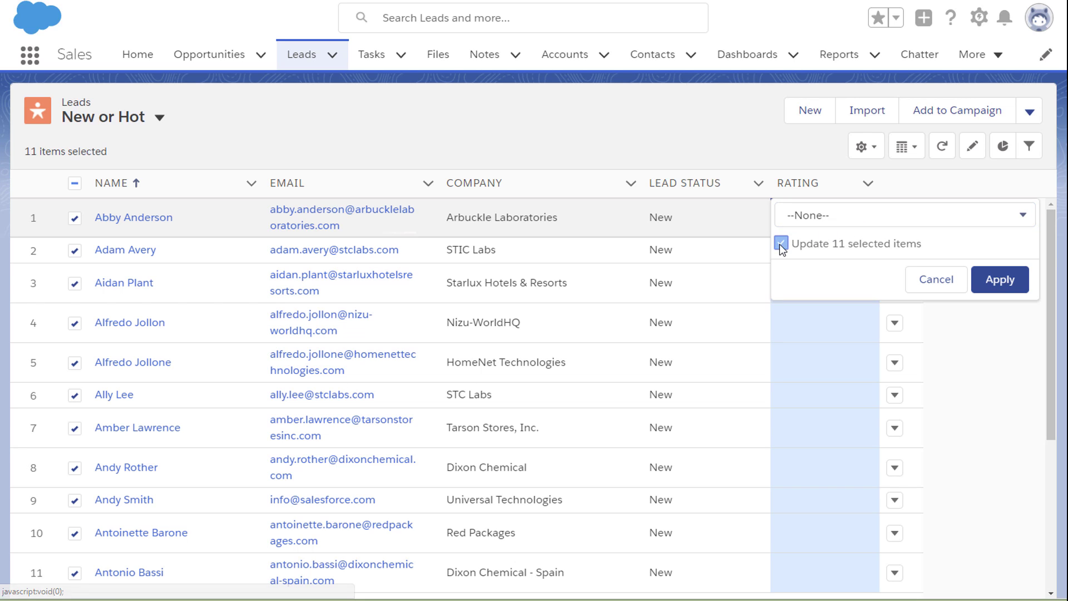
{"action": "left_click", "coordinate": [1024, 214]}
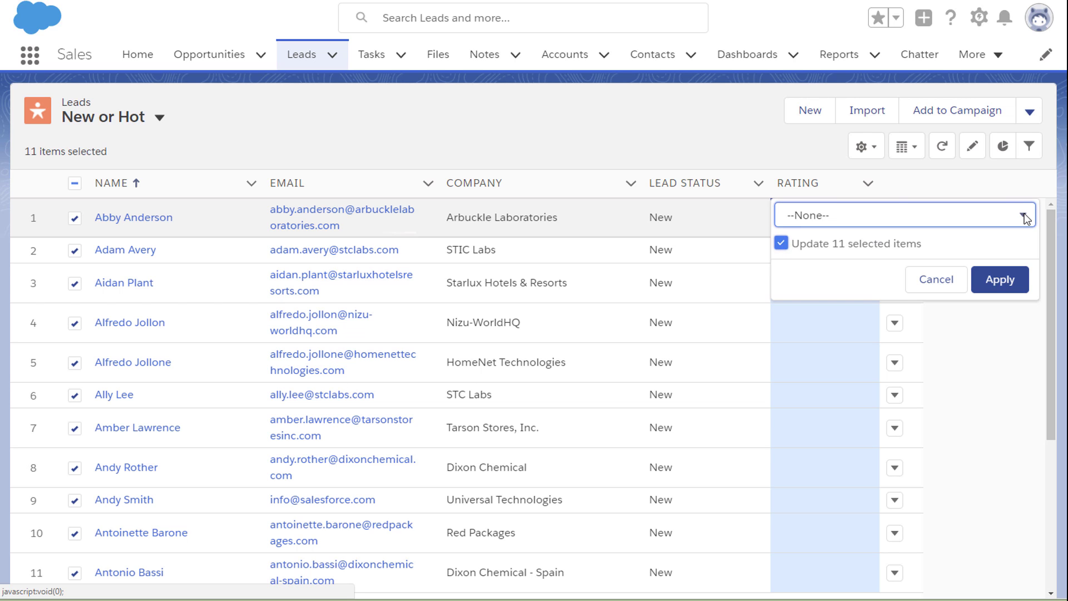
{"action": "left_click", "coordinate": [809, 278]}
{"action": "left_click", "coordinate": [999, 278]}
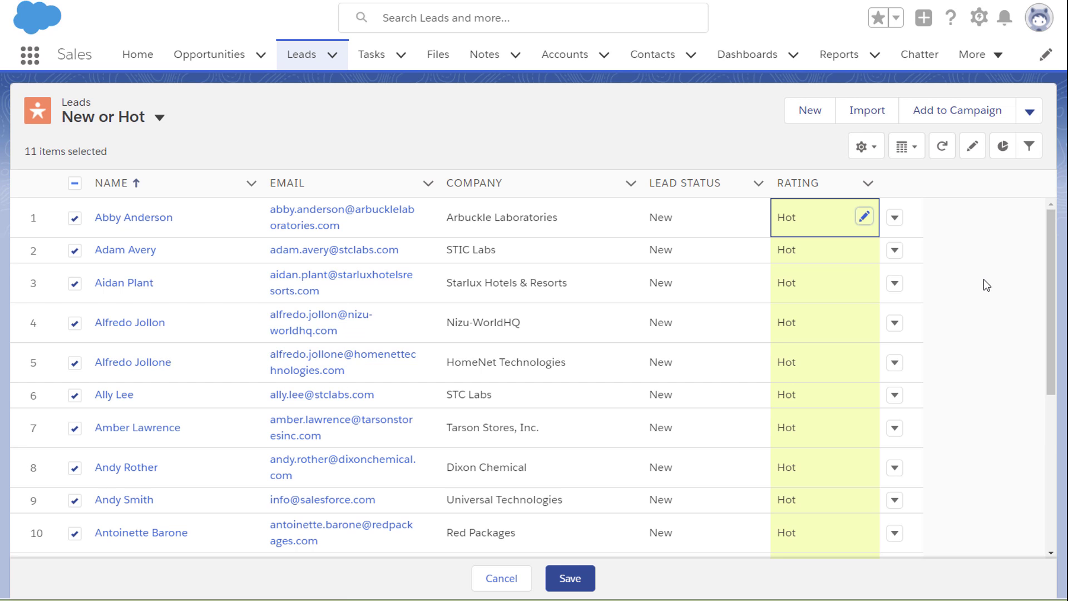
{"action": "left_click", "coordinate": [571, 578]}
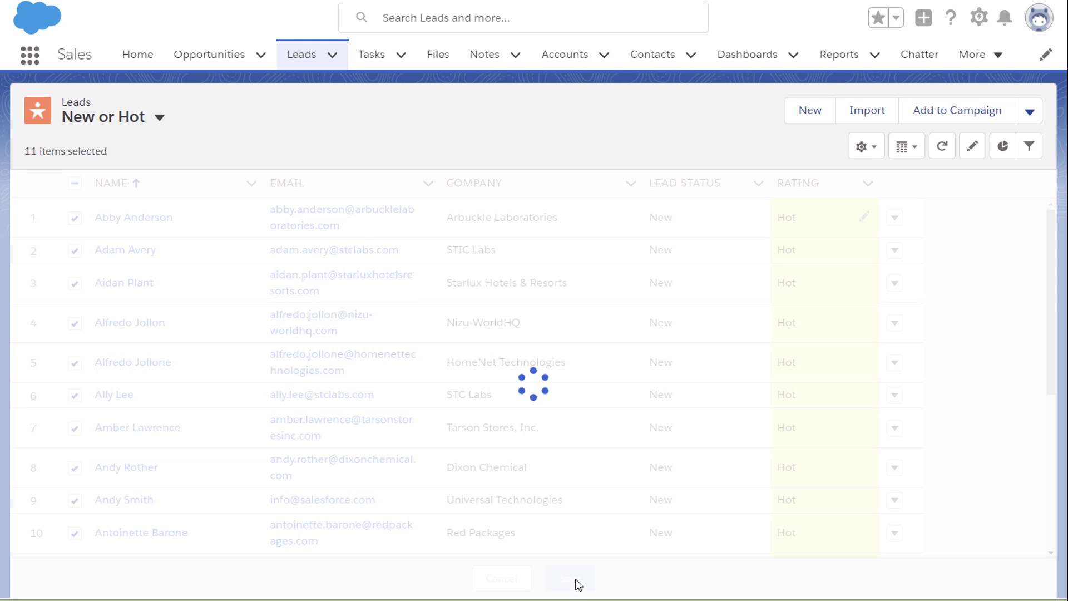
{"action": "mouse_move", "coordinate": [134, 217]}
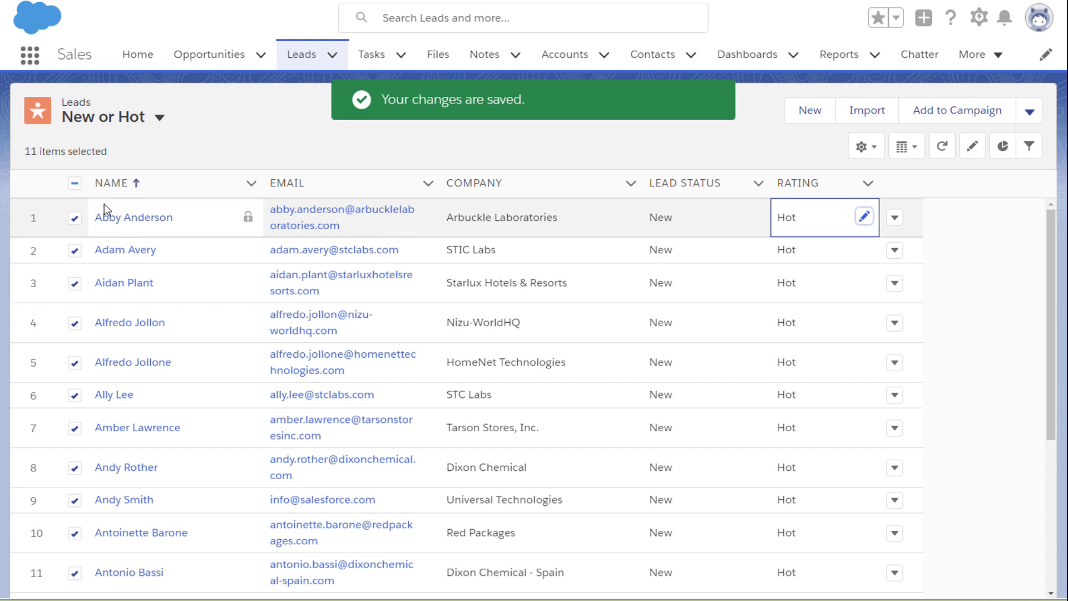
{"action": "left_click", "coordinate": [74, 183]}
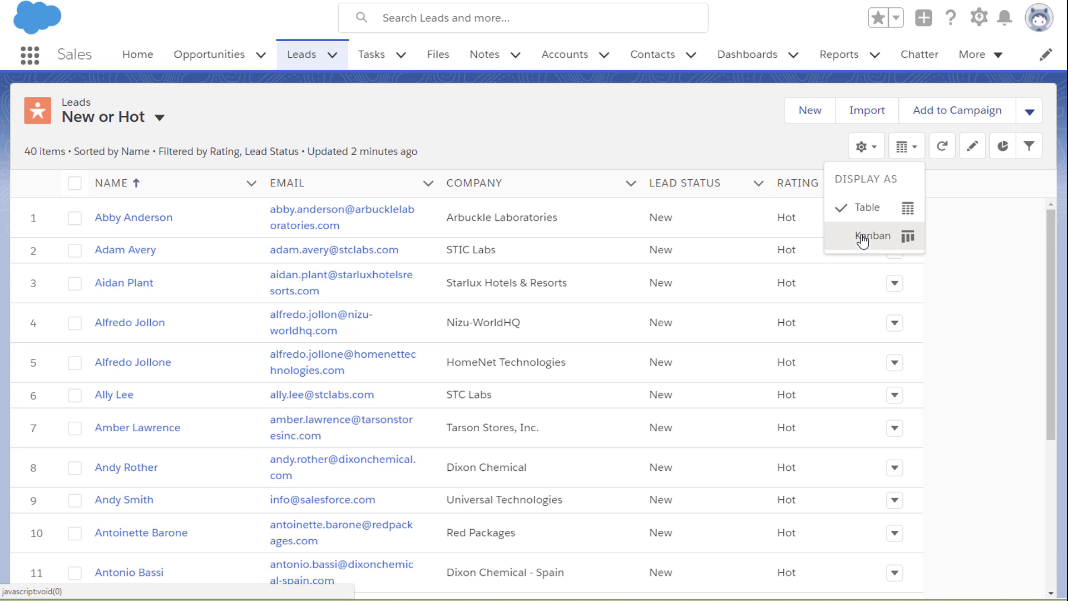
{"action": "left_click", "coordinate": [868, 236]}
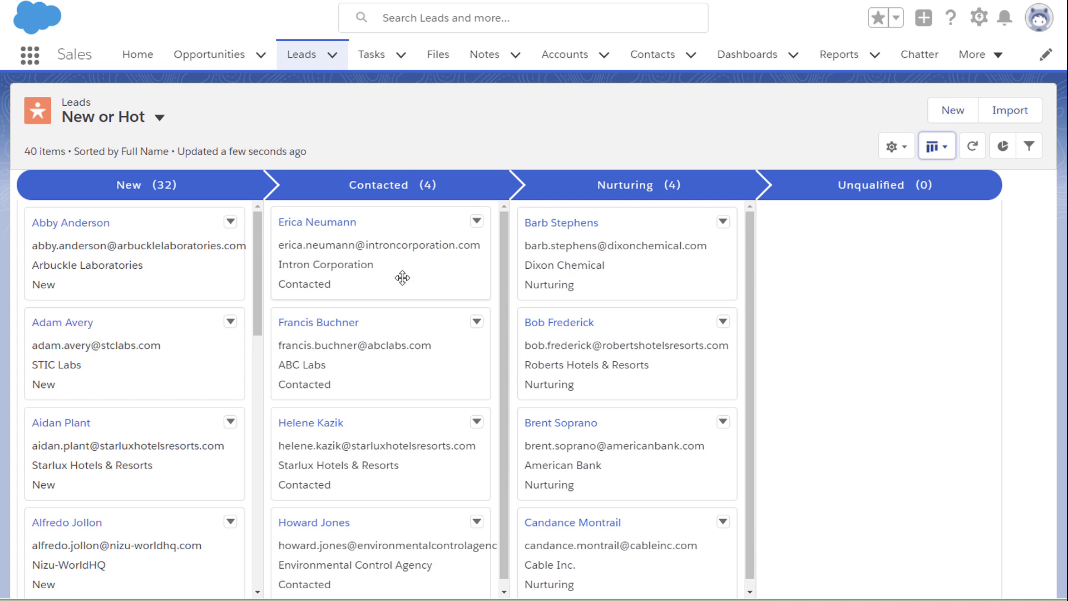
{"action": "left_click_drag", "start_coordinate": [367, 268], "coordinate": [568, 284]}
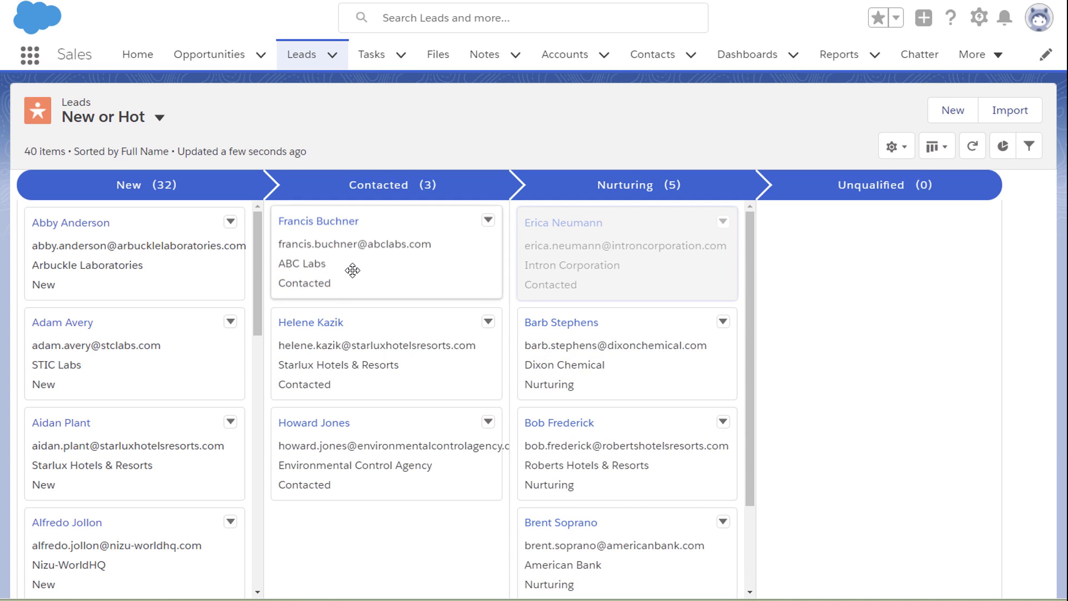
{"action": "left_click_drag", "start_coordinate": [351, 267], "coordinate": [568, 283]}
{"action": "mouse_move", "coordinate": [342, 251]}
{"action": "left_mouse_down"}
{"action": "mouse_move", "coordinate": [423, 276]}
{"action": "mouse_move", "coordinate": [568, 268]}
{"action": "left_mouse_up"}
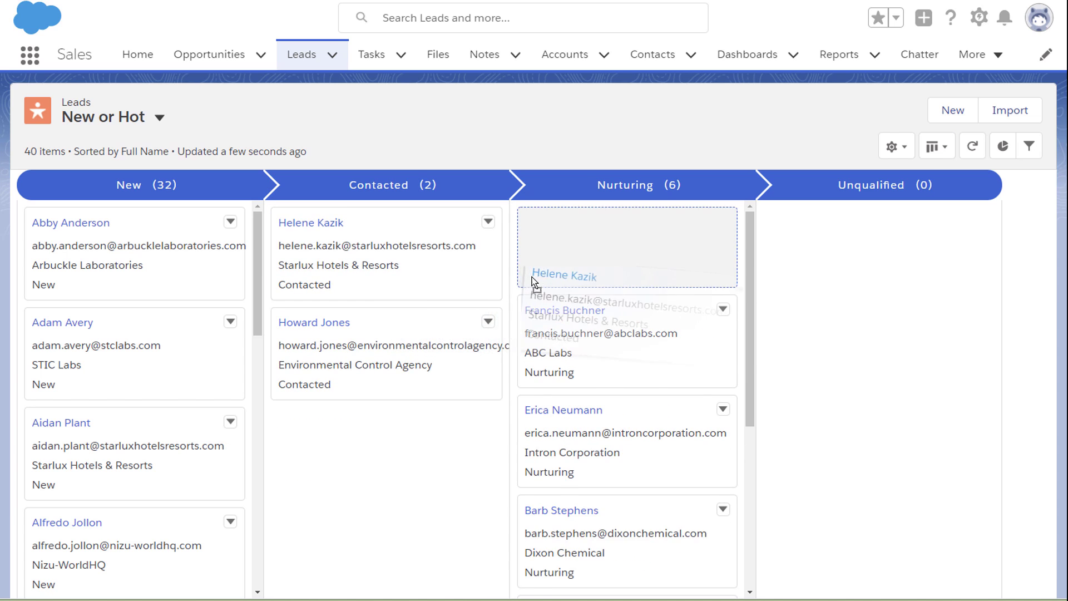
{"action": "left_click_drag", "start_coordinate": [342, 250], "coordinate": [530, 290]}
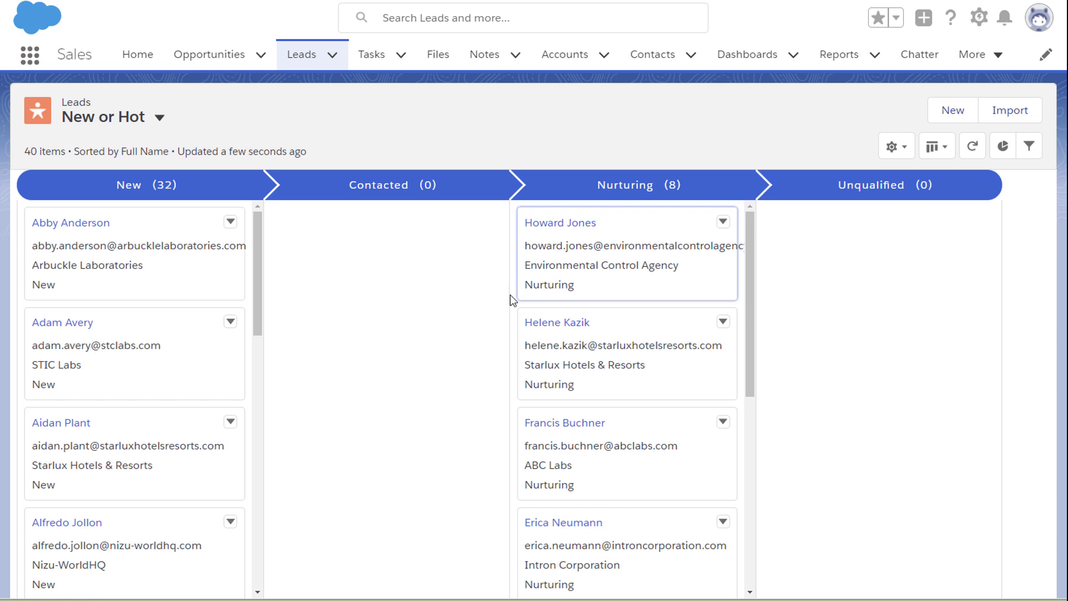
{"action": "left_click_drag", "start_coordinate": [150, 263], "coordinate": [309, 288]}
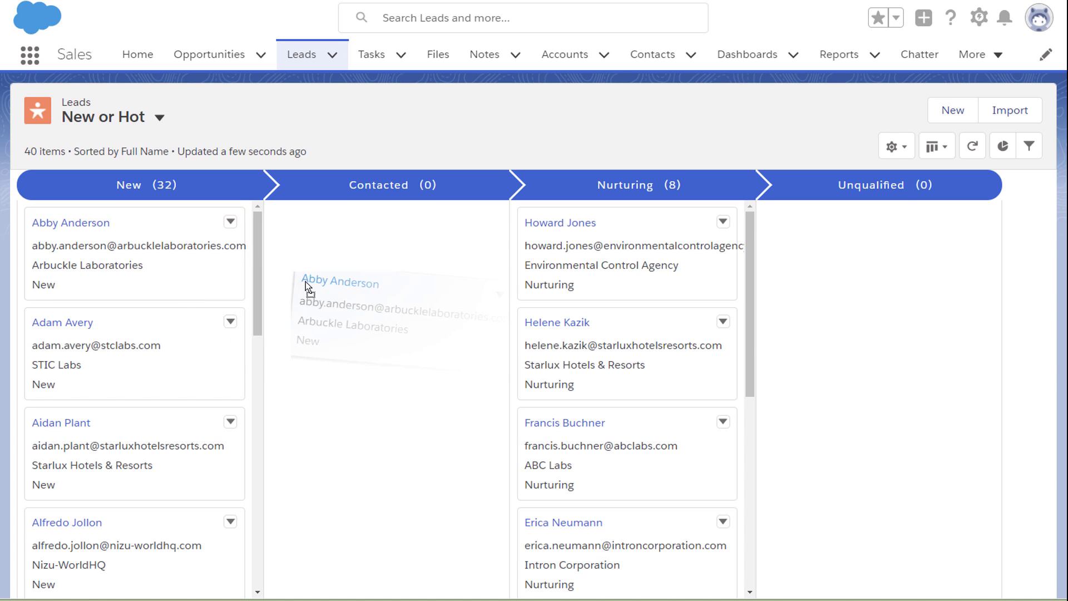
{"action": "left_click_drag", "start_coordinate": [102, 275], "coordinate": [333, 350]}
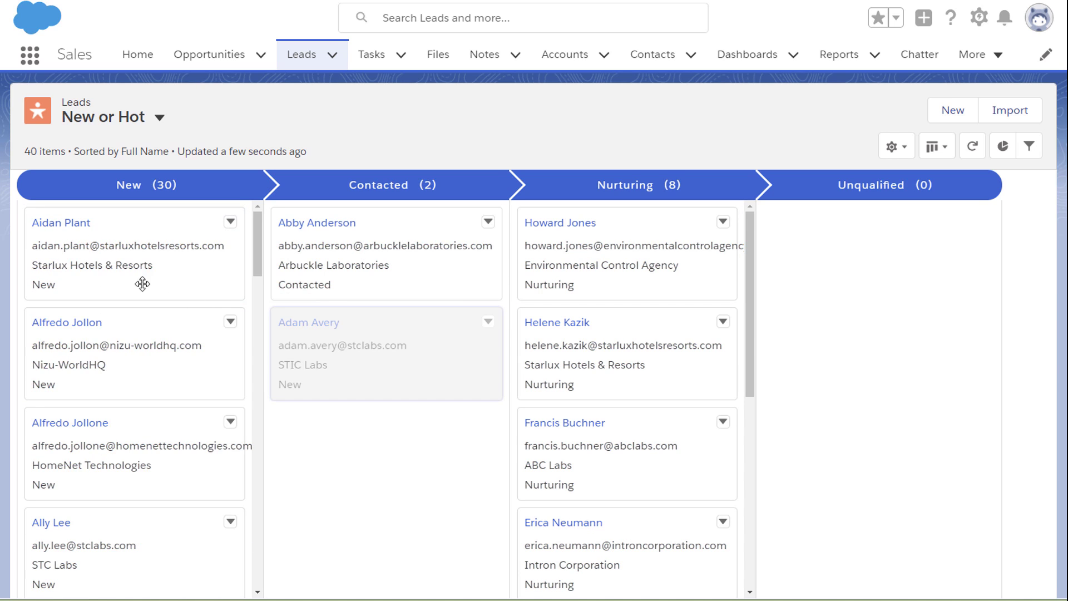
{"action": "mouse_move", "coordinate": [141, 281]}
{"action": "left_mouse_down"}
{"action": "mouse_move", "coordinate": [267, 391]}
{"action": "mouse_move", "coordinate": [275, 384]}
{"action": "left_mouse_up"}
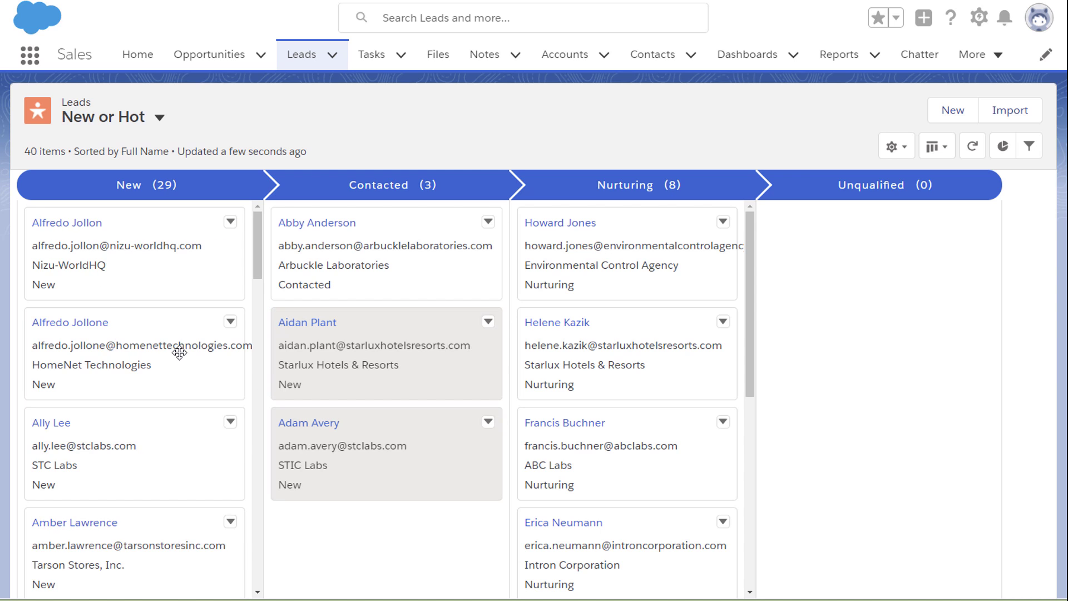
{"action": "left_click_drag", "start_coordinate": [114, 266], "coordinate": [834, 267]}
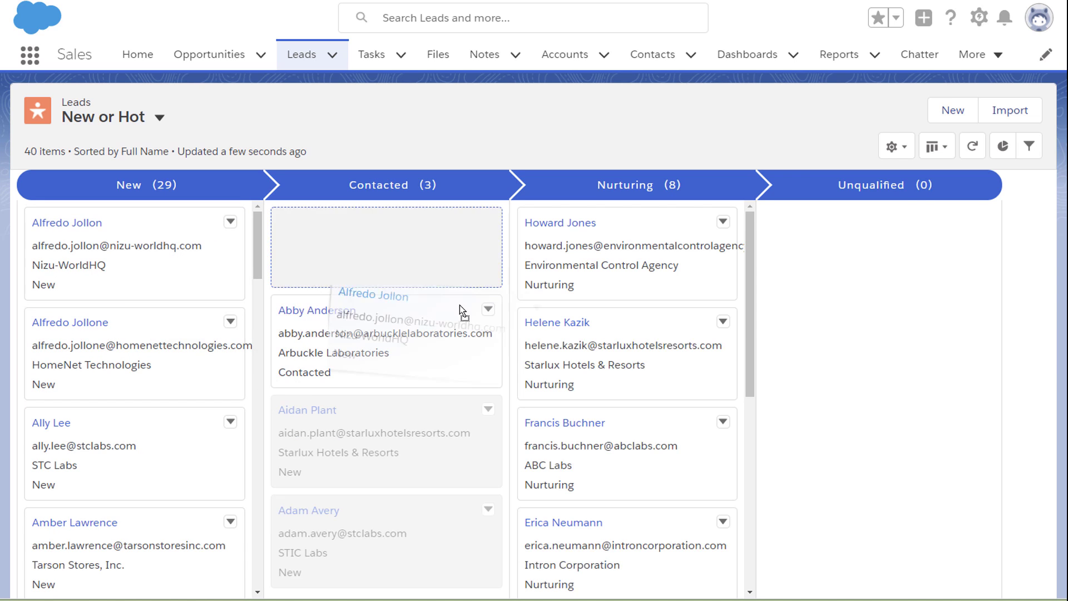